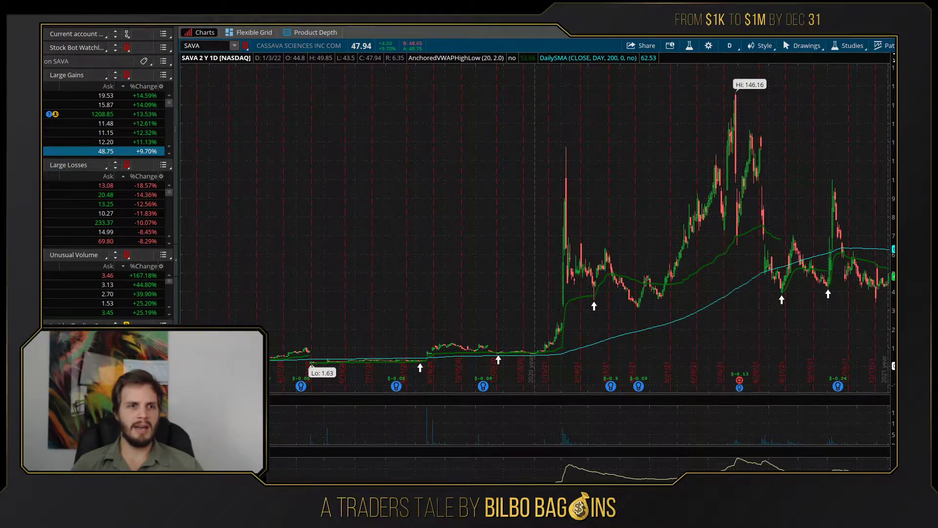
Step: Overwrite the Large Gains scan with Ask min 10.00, % change min +5.00% and option Volume min 1,000
left_click(71, 74)
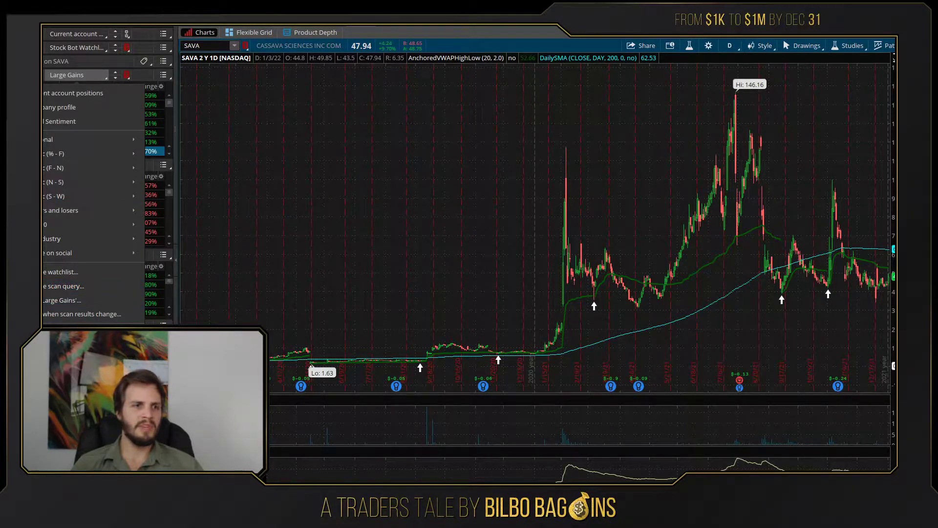
left_click(59, 302)
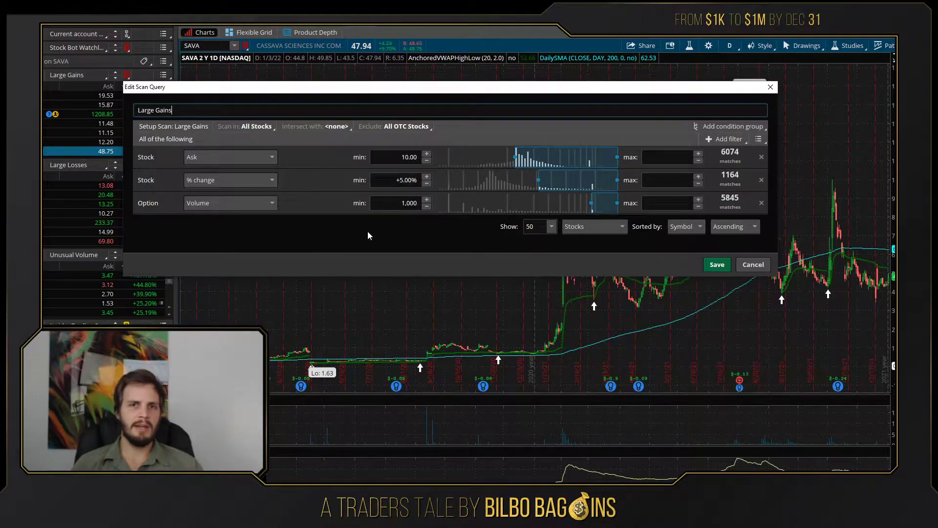
left_click(715, 265)
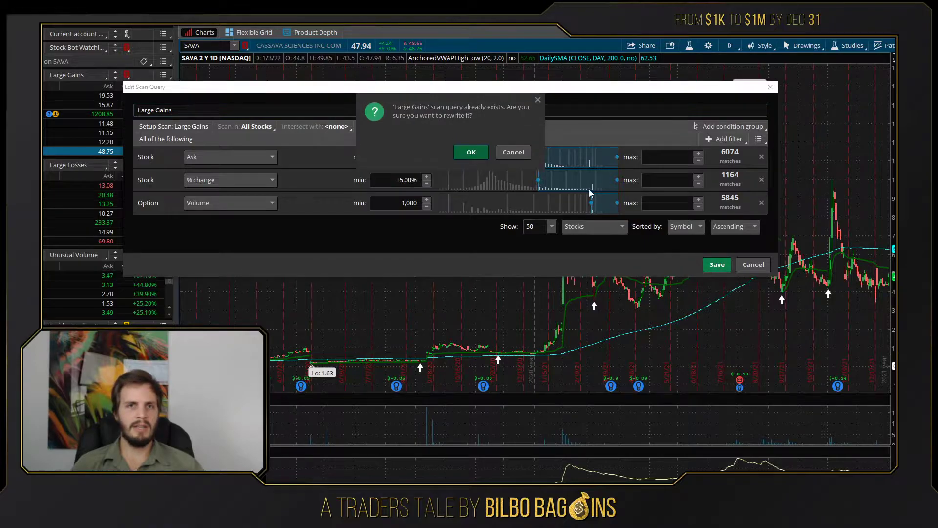
left_click(539, 100)
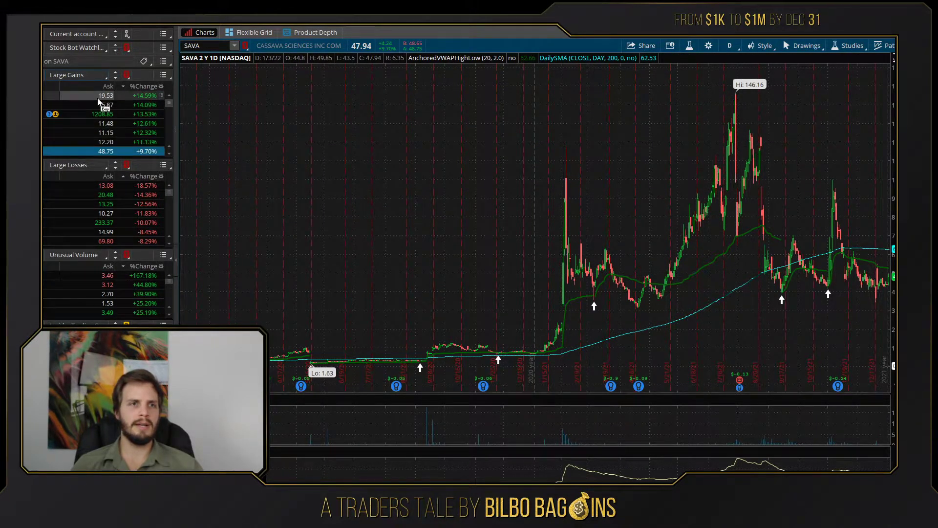
Step: Scroll the watchlist and bring up the Large Gains watchlist options again
scroll(98, 101, "down", 5)
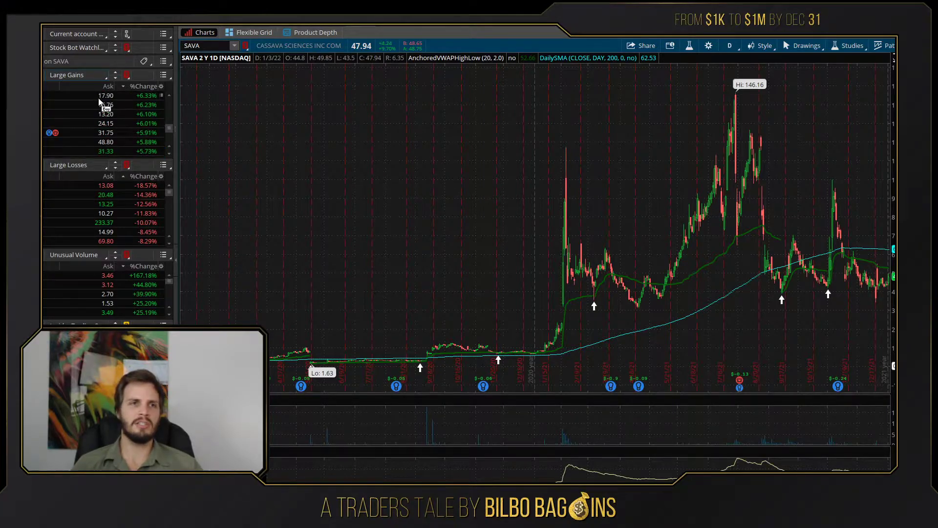
scroll(99, 101, "up", 5)
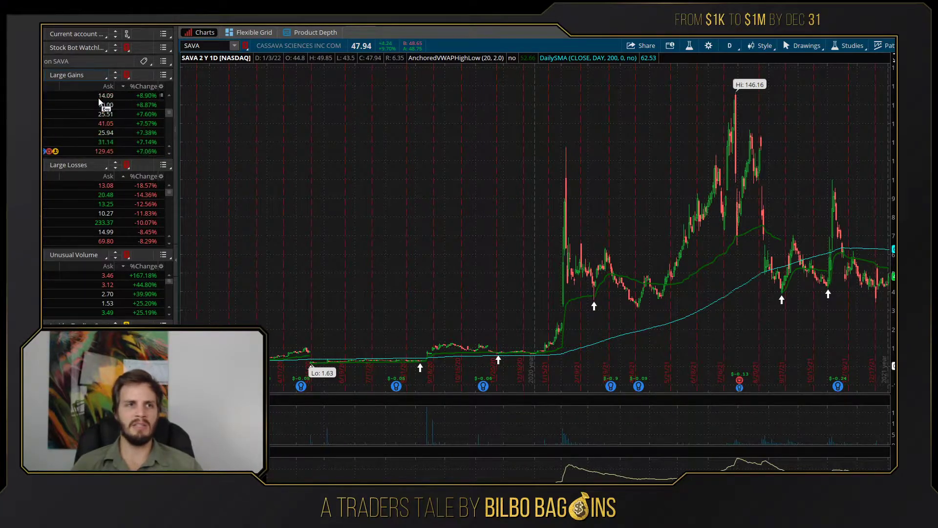
left_click(77, 80)
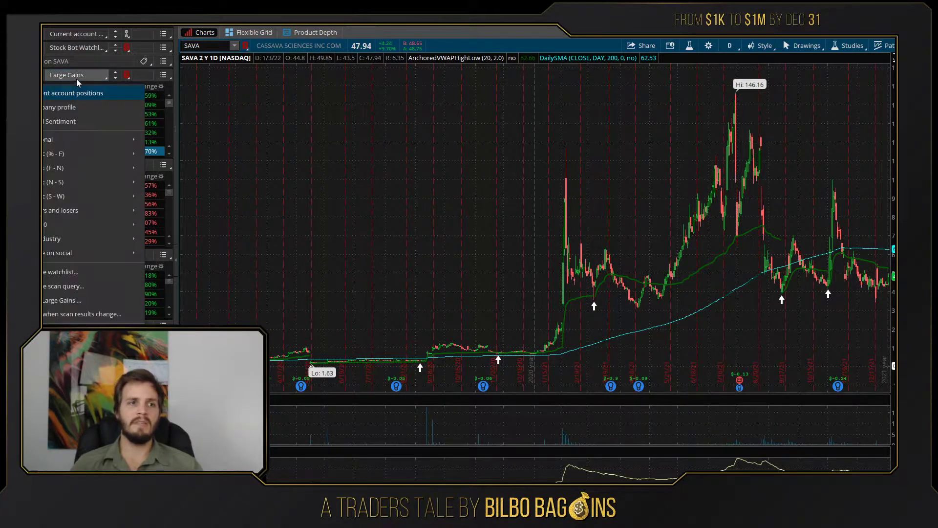
left_click(50, 314)
left_click(338, 233)
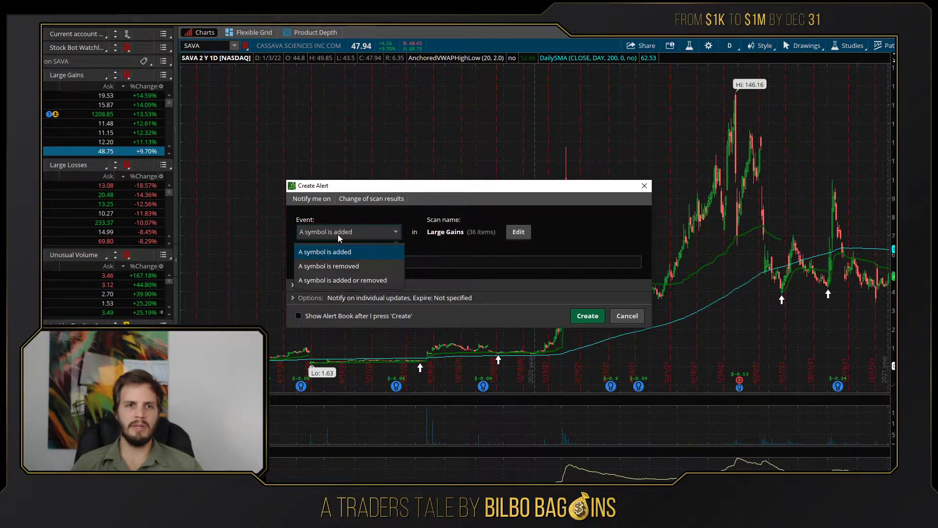
left_click(377, 234)
left_click(299, 285)
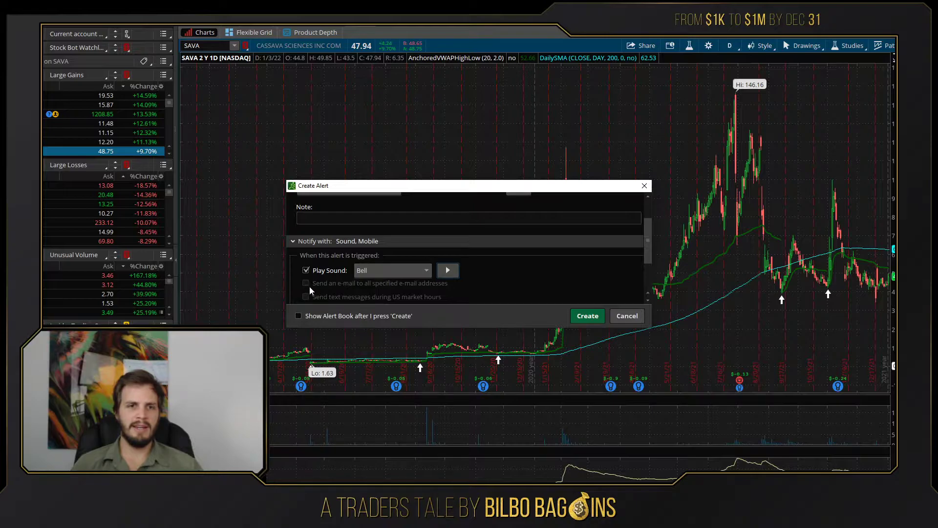
scroll(328, 282, "down", 3)
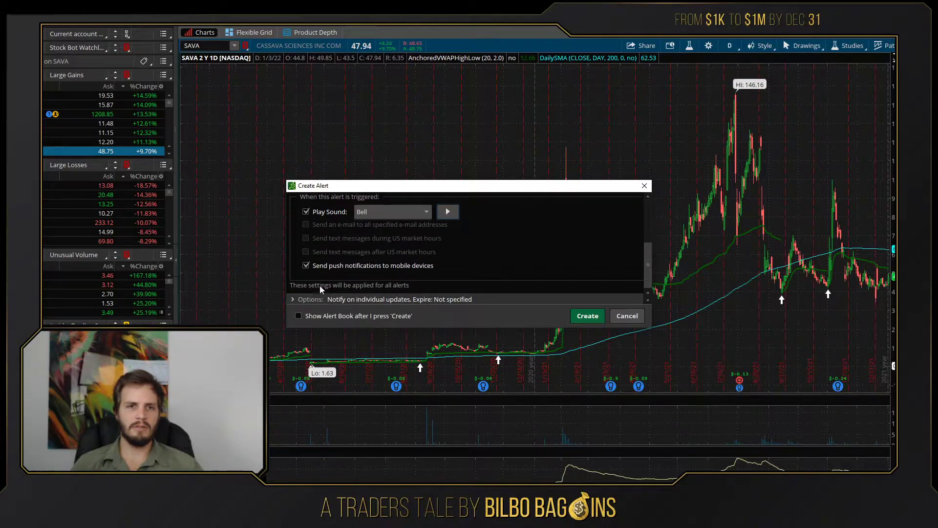
scroll(341, 275, "down", 1)
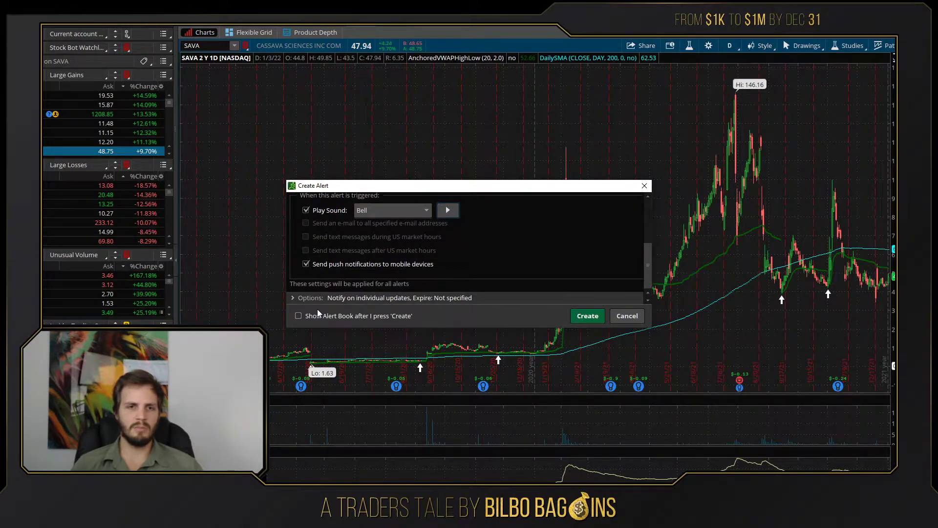
scroll(321, 295, "up", 1)
scroll(321, 295, "down", 1)
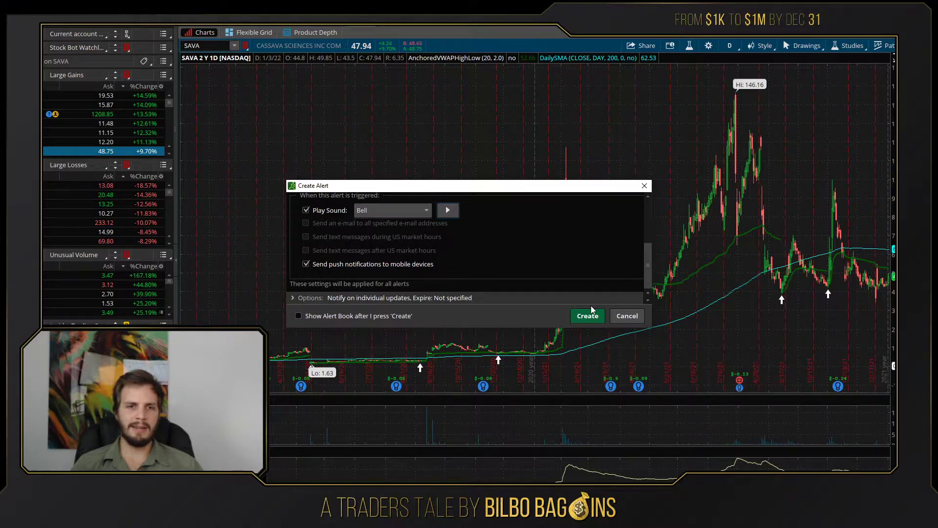
left_click(633, 315)
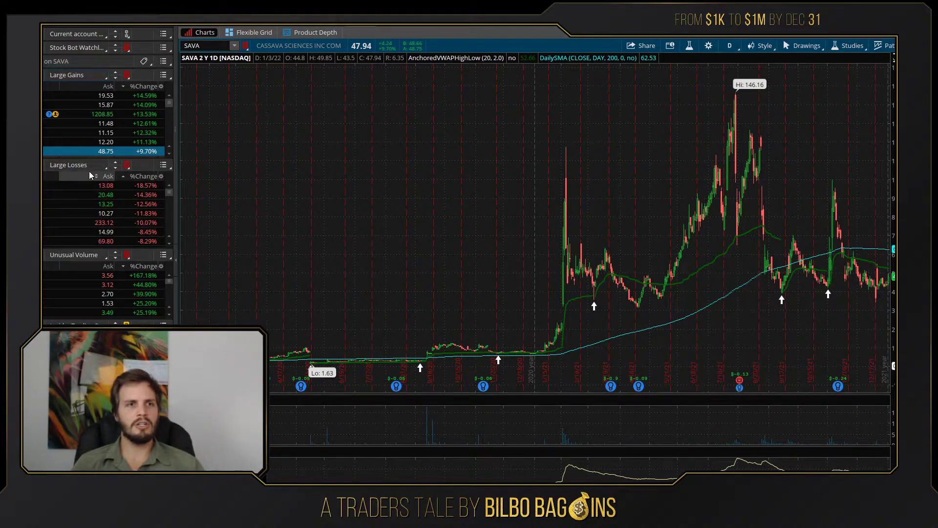
Step: Edit the Large Losses scan query, setting the option Volume minimum to 1,000
left_click(67, 165)
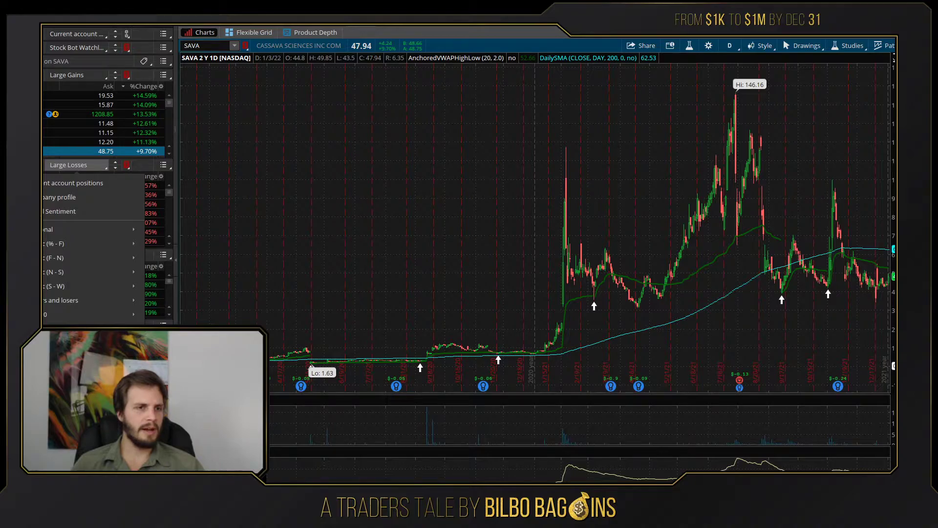
left_click(73, 183)
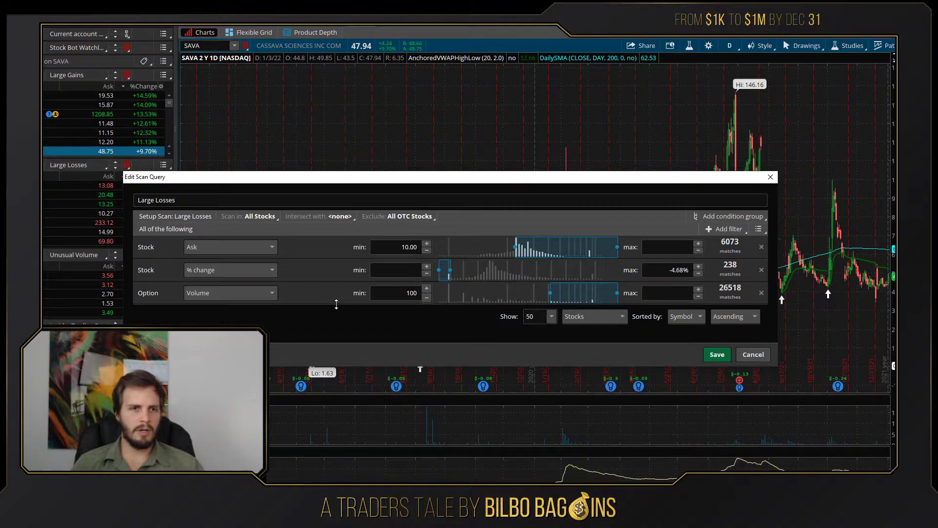
type("0")
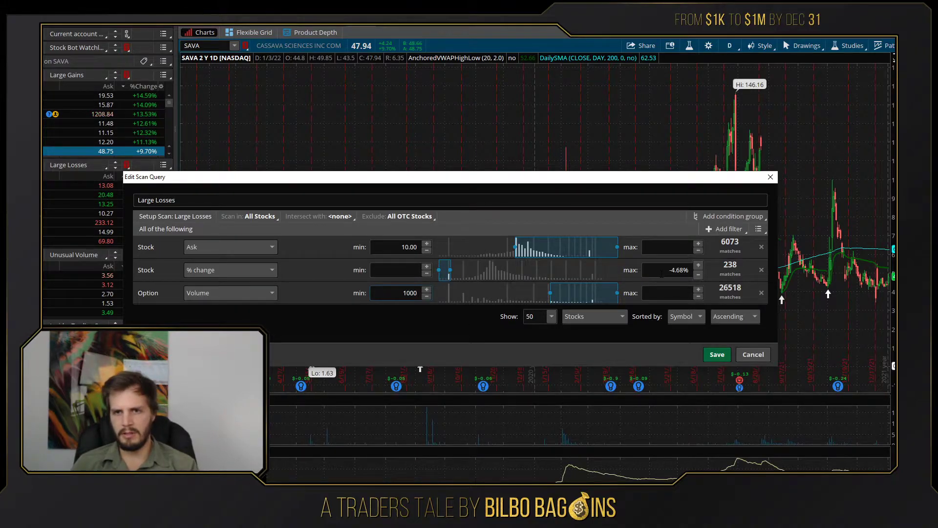
left_click(669, 272)
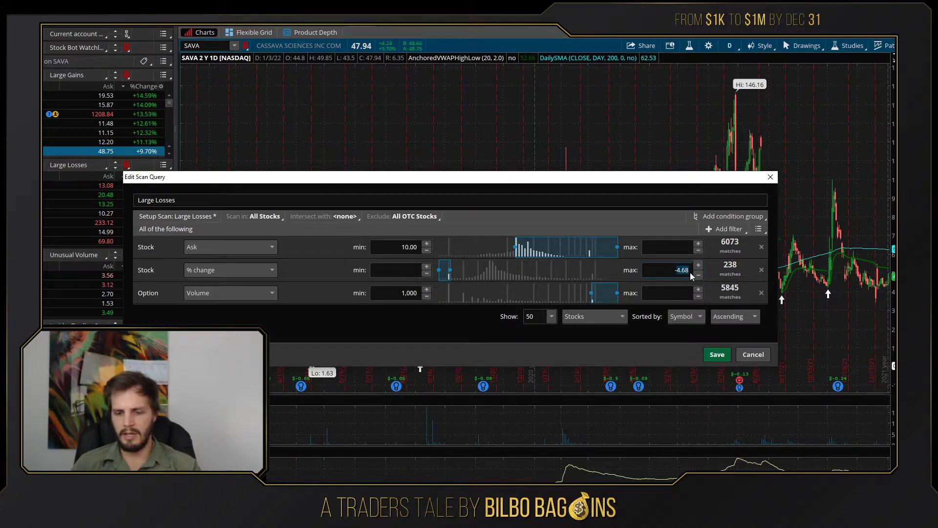
Step: Set % change max to -5.00%, overwrite the Large Losses scan, and collapse its watchlist
type("-5")
left_click(718, 354)
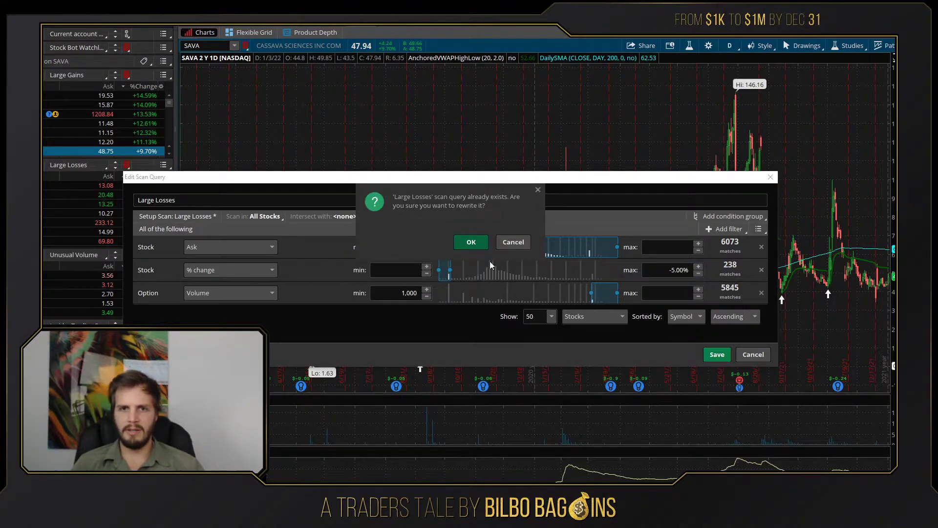
left_click(475, 241)
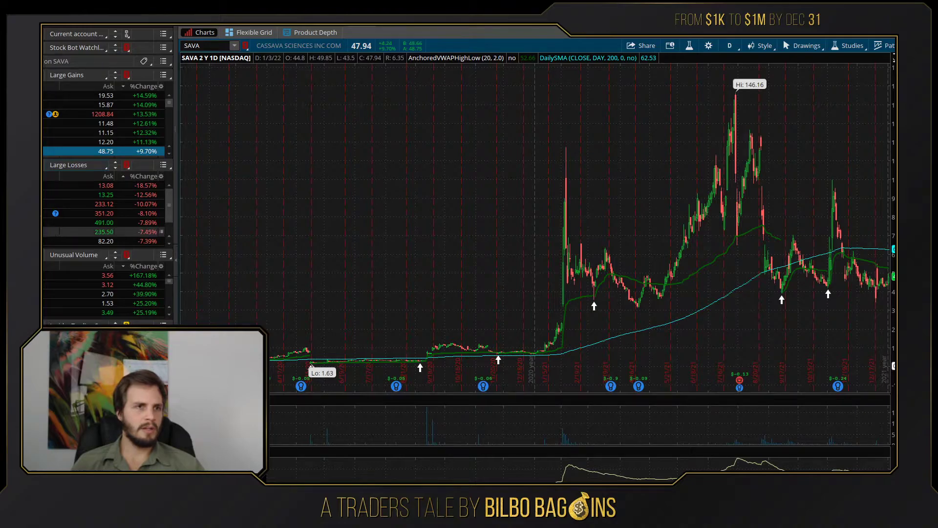
left_click(68, 165)
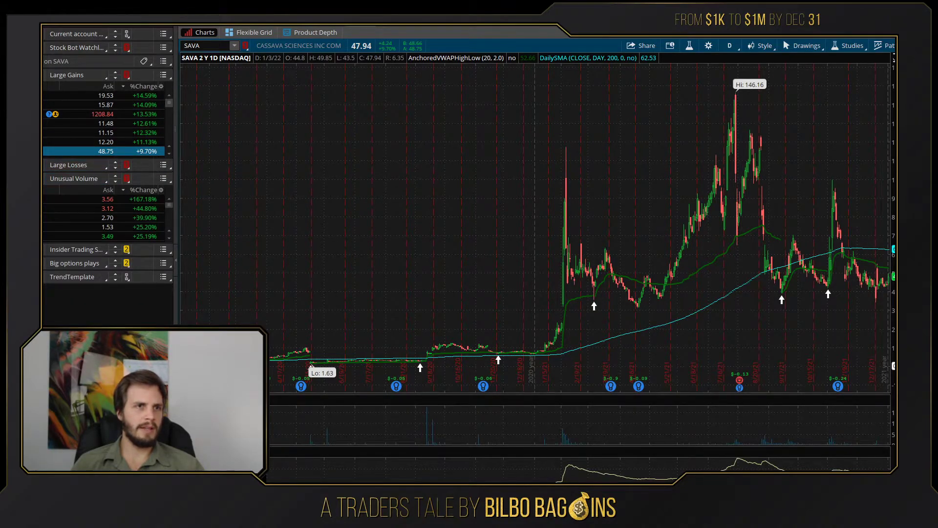
left_click(90, 178)
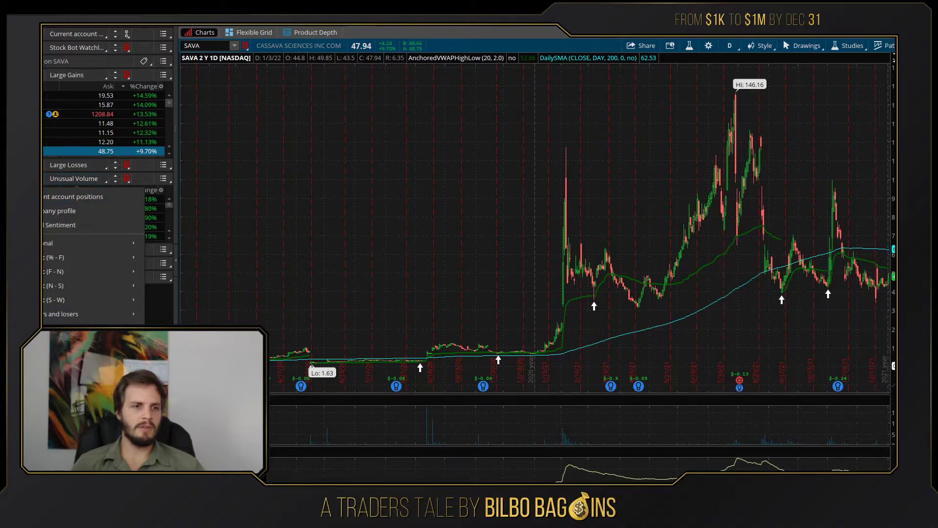
left_click(58, 210)
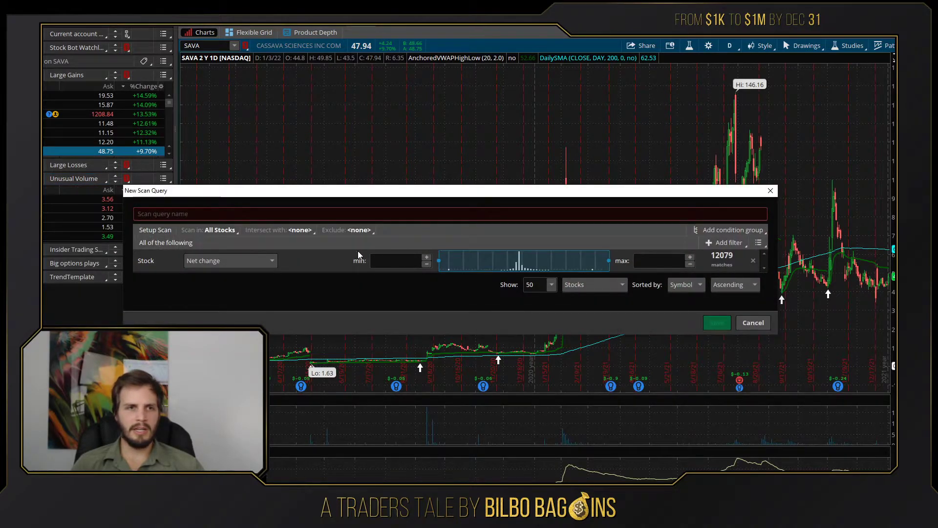
left_click(70, 179)
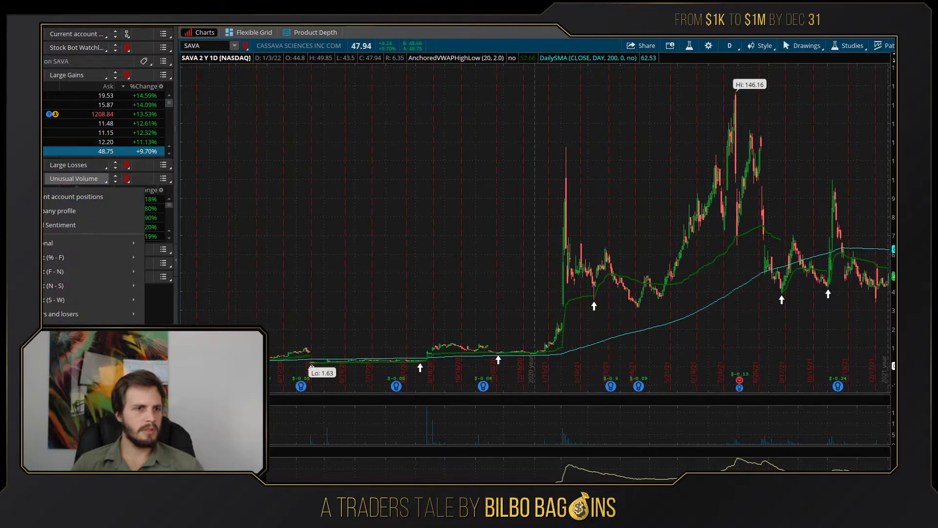
left_click(58, 211)
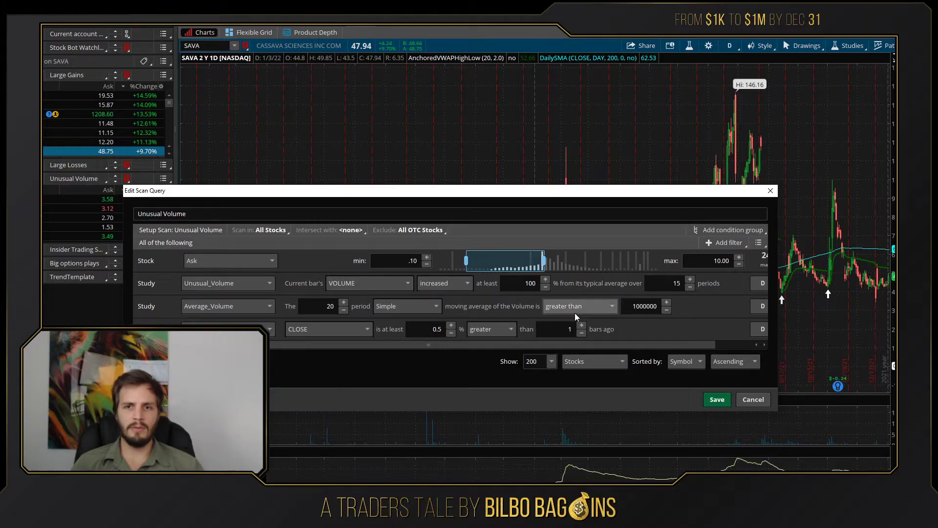
left_click(643, 306)
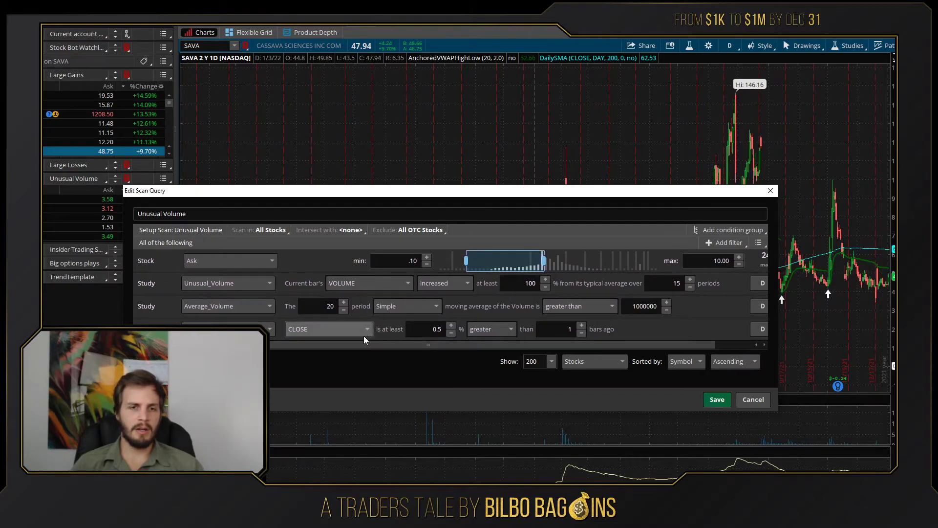
scroll(409, 345, "right", 2)
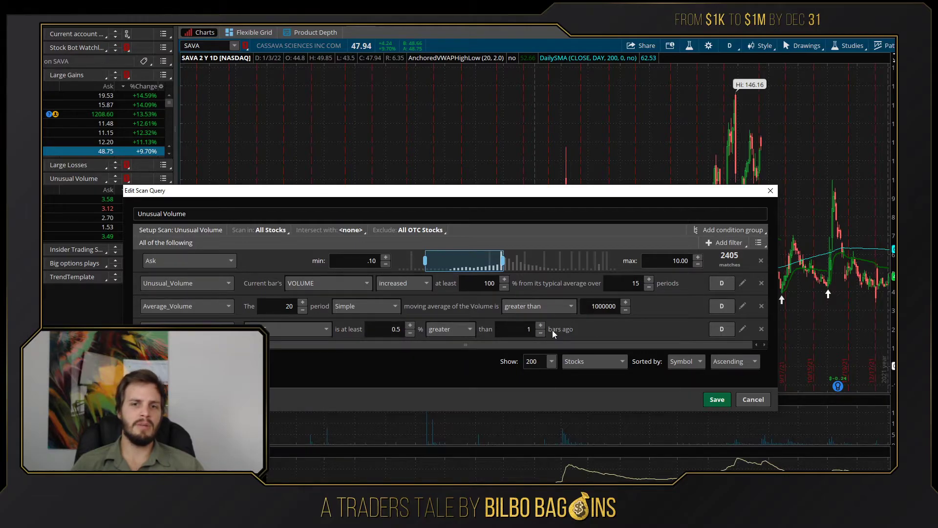
scroll(427, 347, "left", 1)
scroll(427, 349, "left", 1)
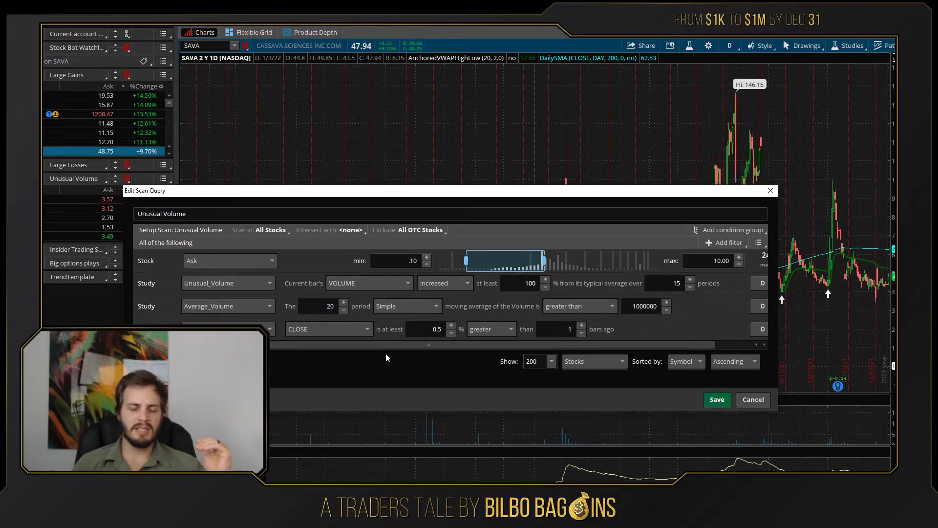
left_click(771, 191)
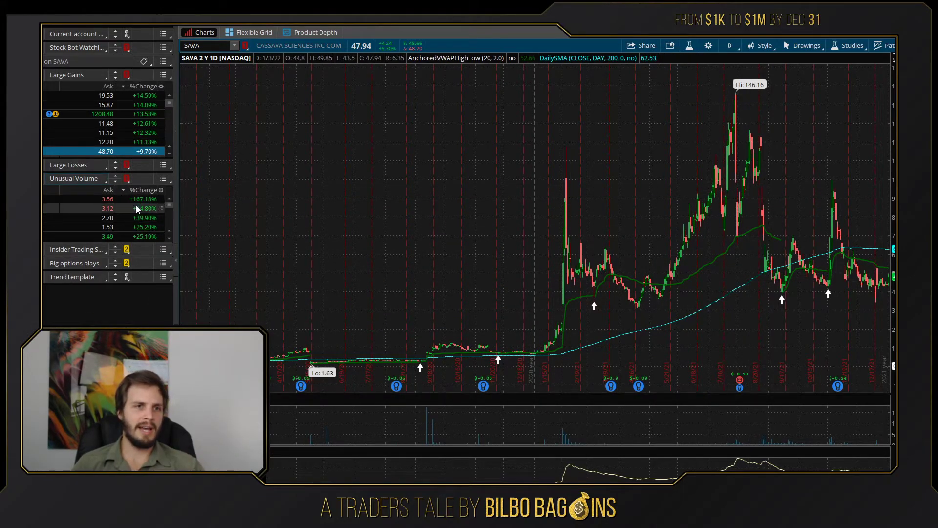
Step: Chart GNPX, then IS from the Unusual Volume list, zooming the IS chart in and back out
left_click(98, 199)
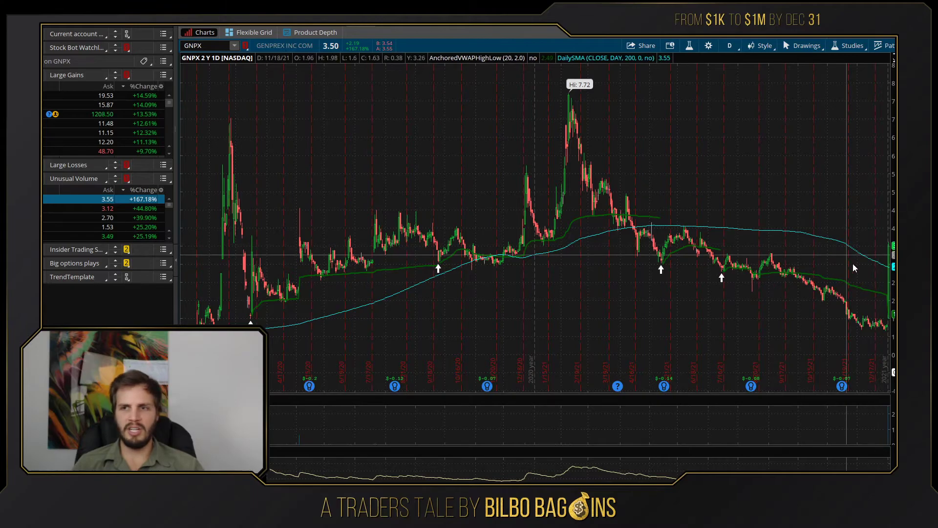
scroll(118, 224, "down", 5)
left_click(129, 236)
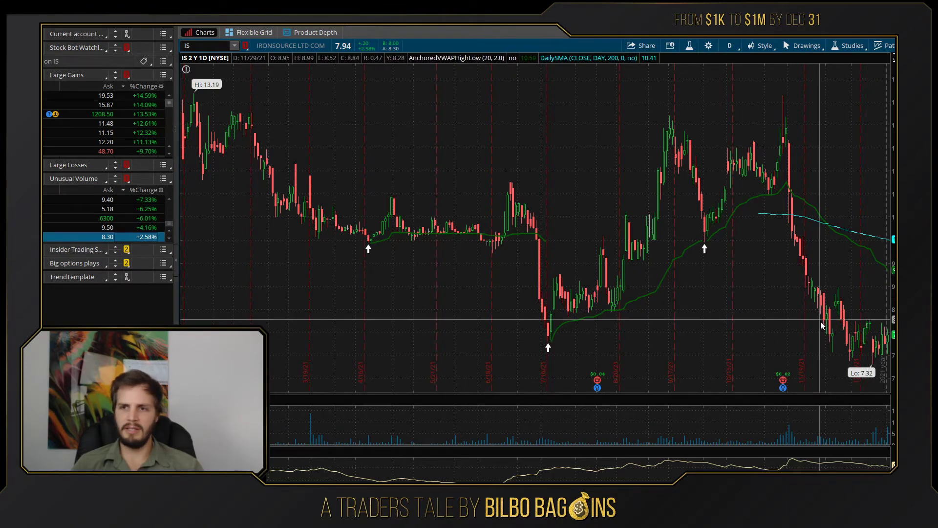
scroll(708, 288, "up", 3)
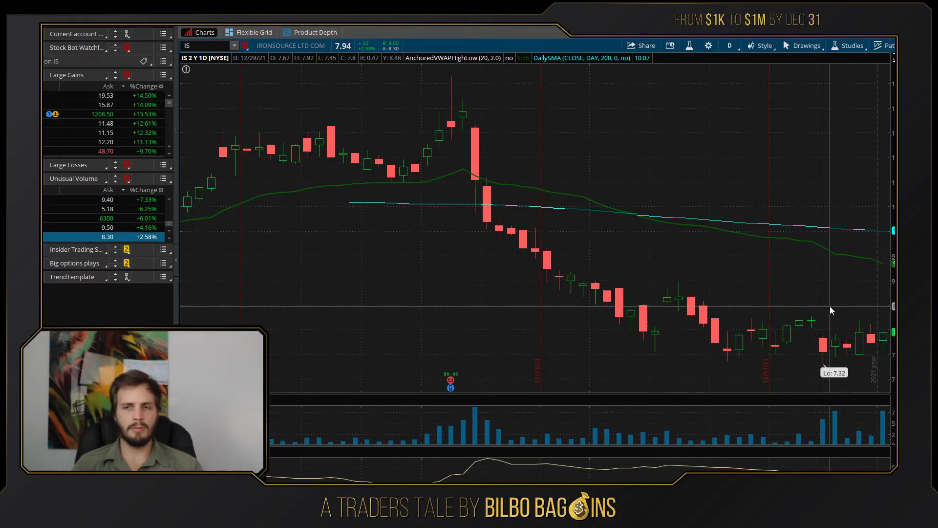
scroll(830, 306, "down", 3)
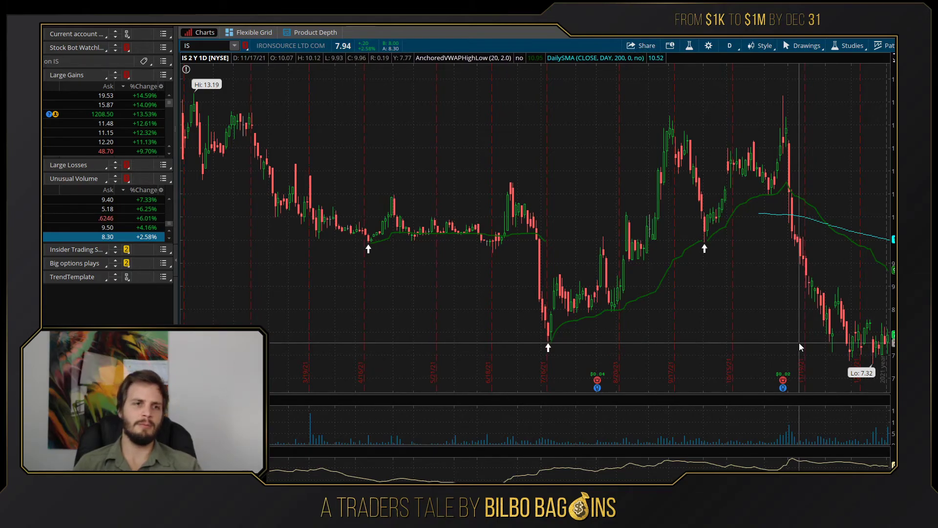